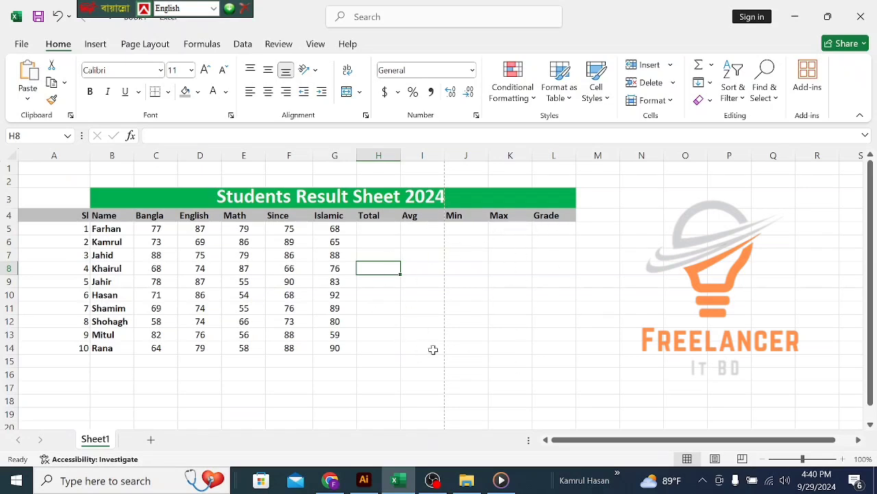
Step: Put an AutoSum =SUM(C5:G5) in H5 and fill it down to H14
click(337, 365)
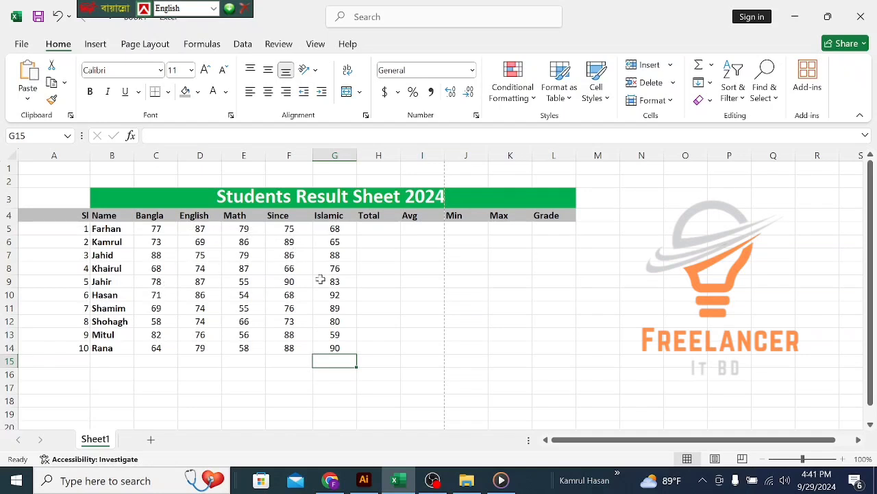
click(376, 230)
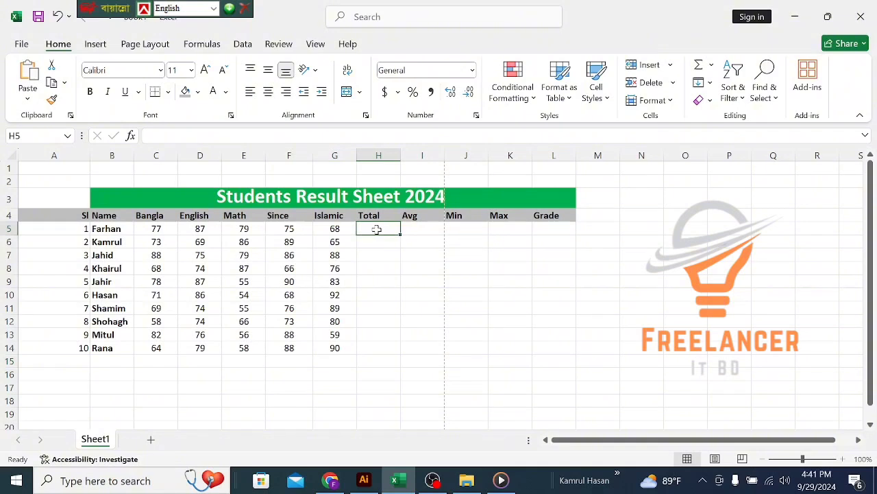
click(712, 66)
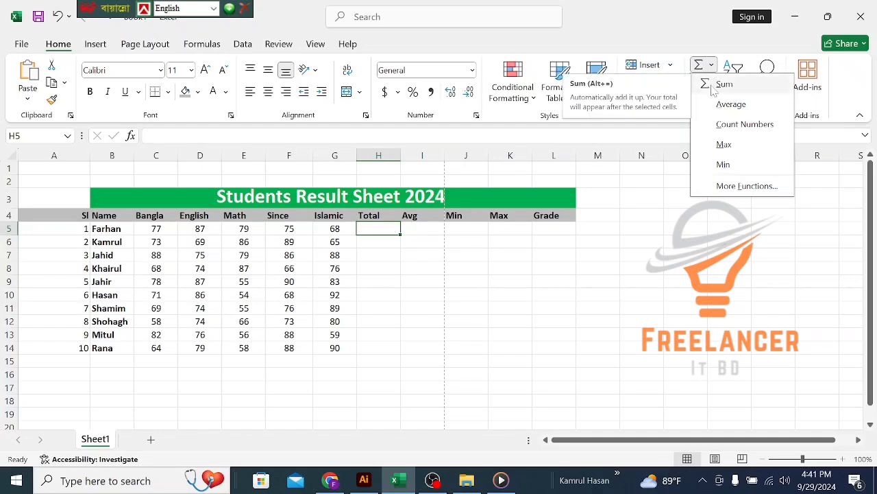
click(712, 84)
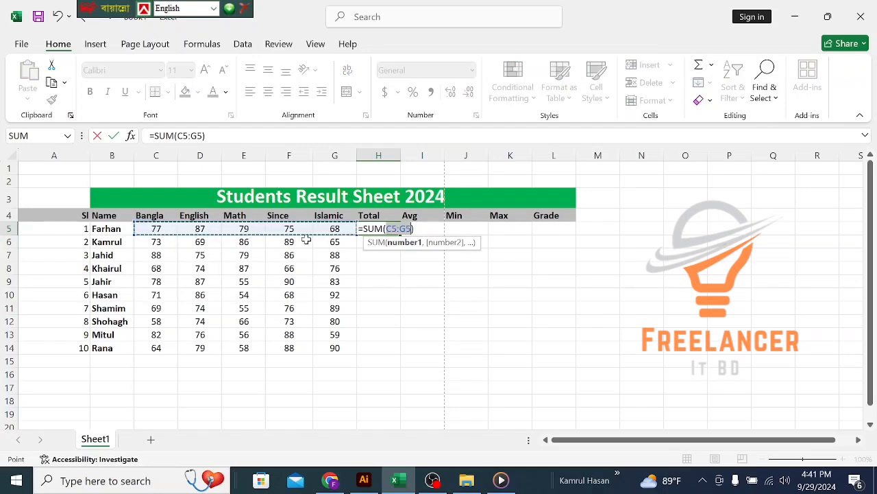
key(Return)
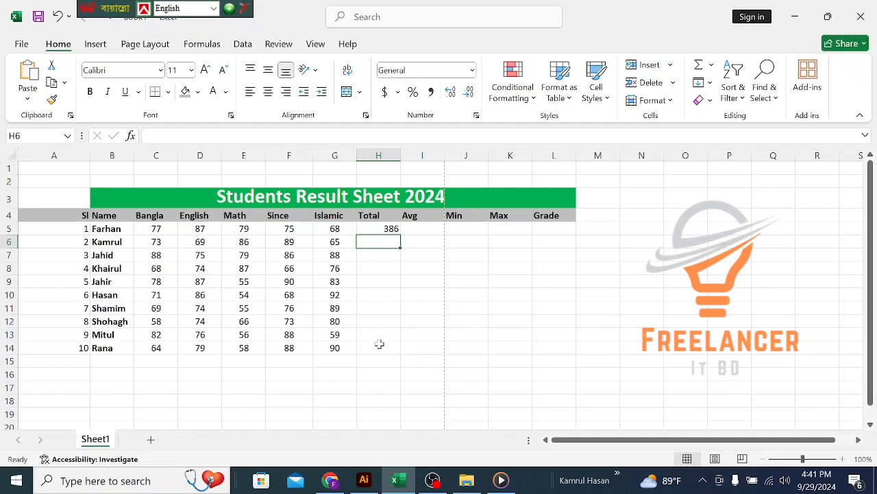
click(392, 227)
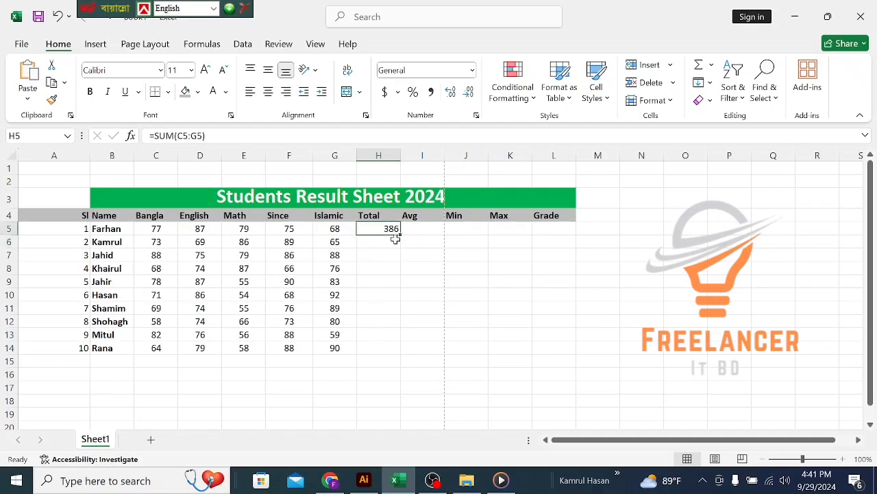
drag(400, 233, 401, 352)
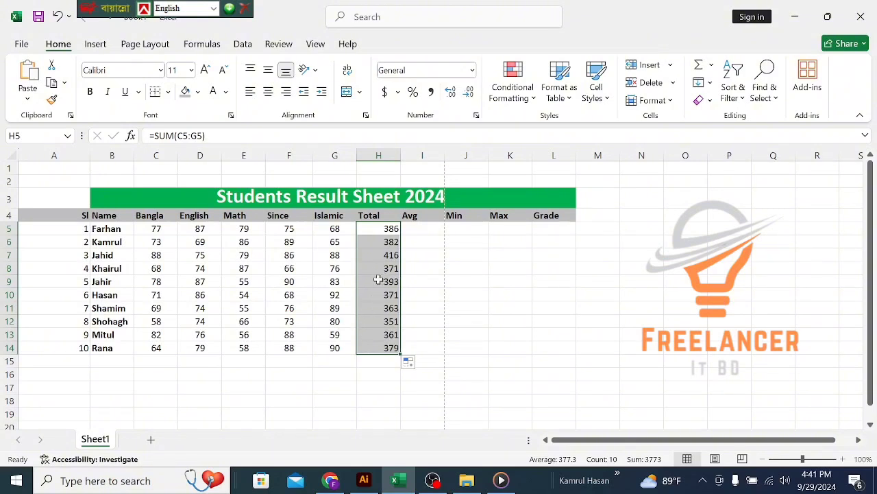
click(410, 227)
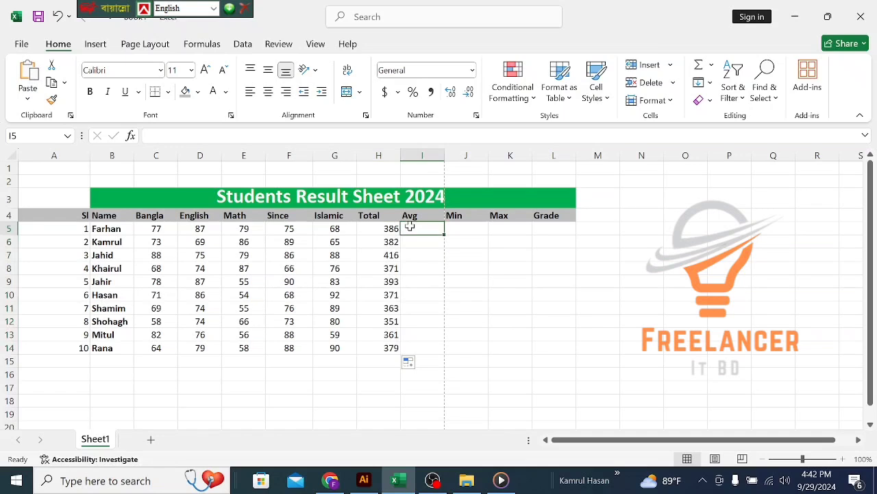
Step: Enter =AVERAGE(C5:G5) in I5 and fill it down through I14
double_click(410, 227)
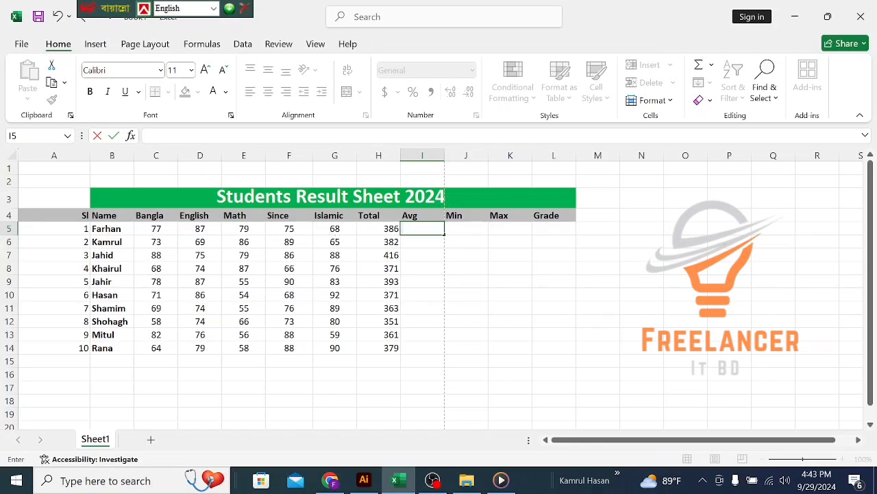
text(=)
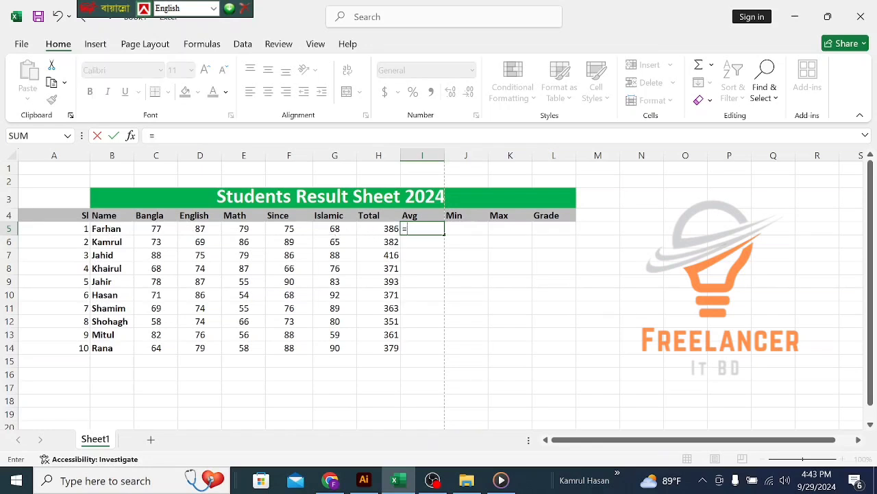
text(ave)
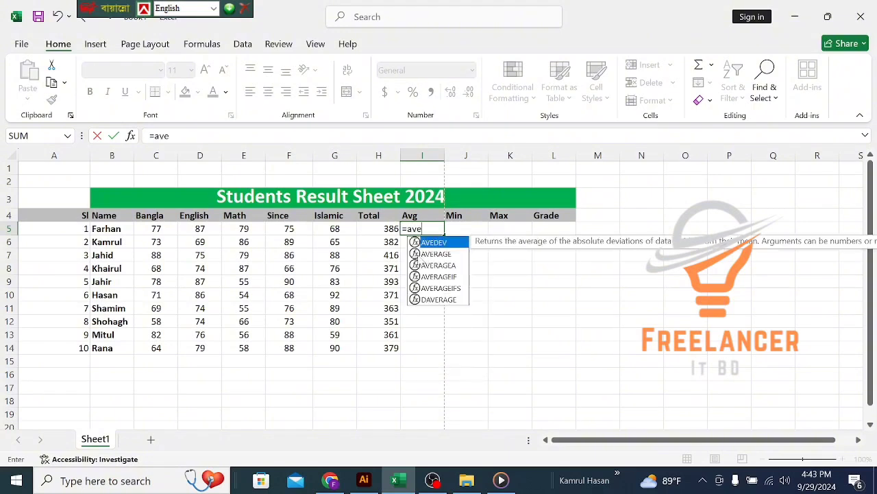
click(445, 254)
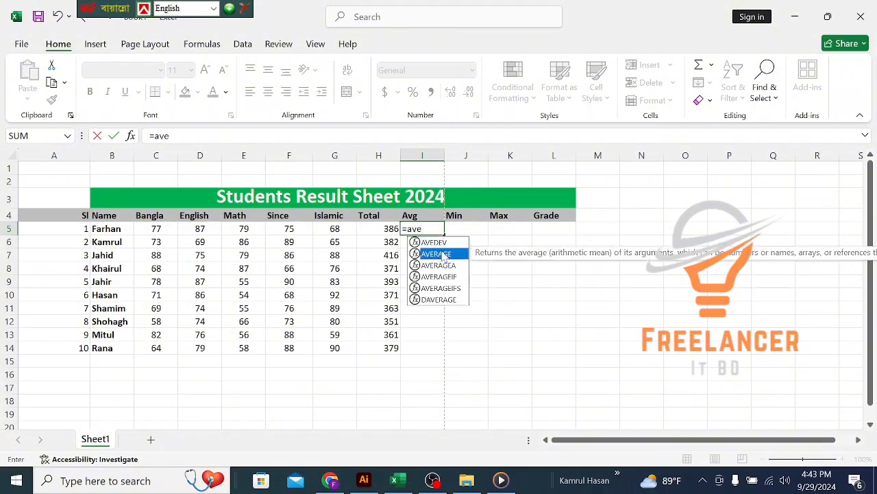
double_click(444, 254)
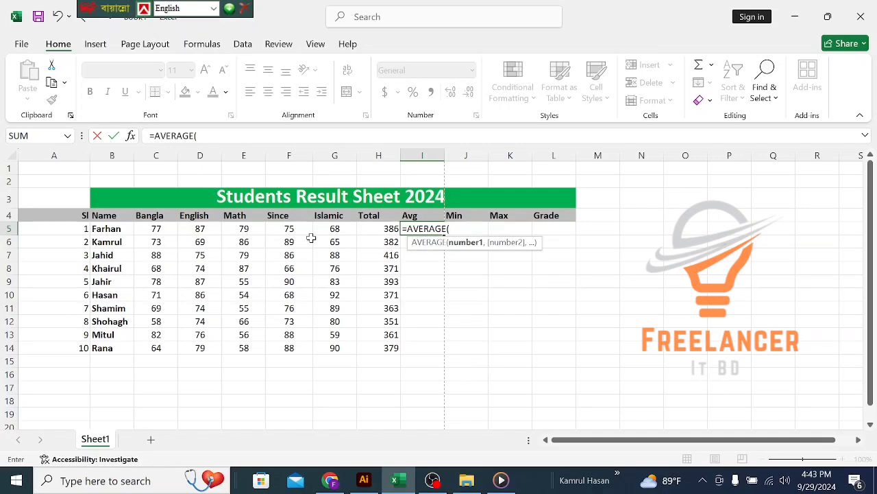
drag(155, 228, 321, 230)
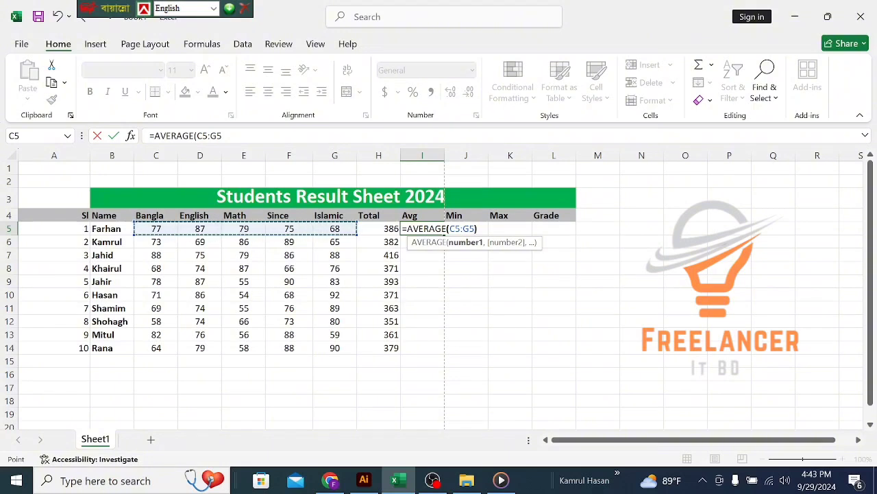
text())
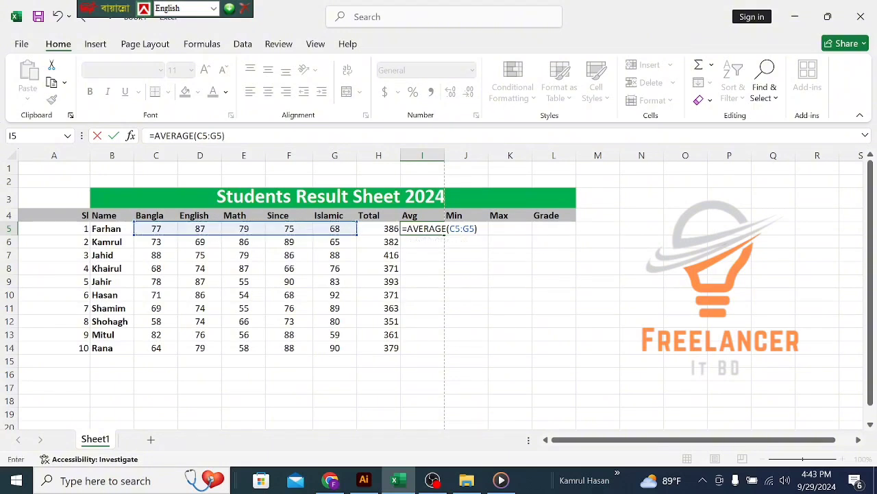
key(Return)
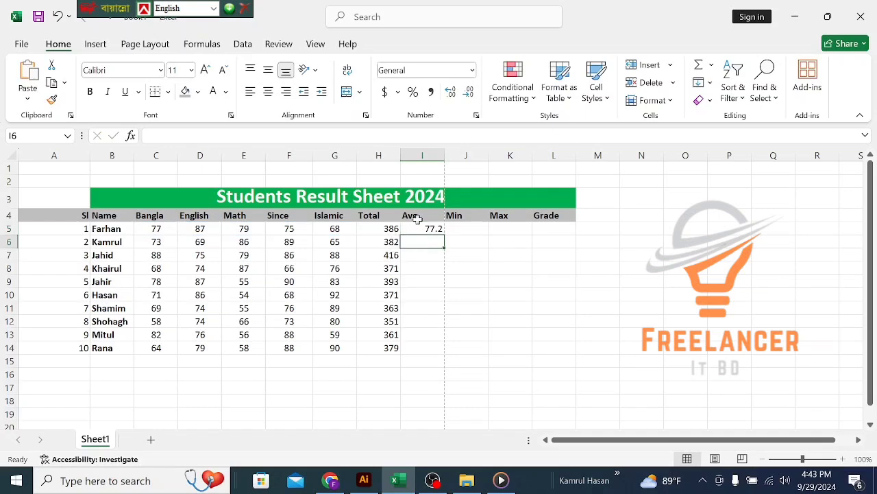
click(419, 229)
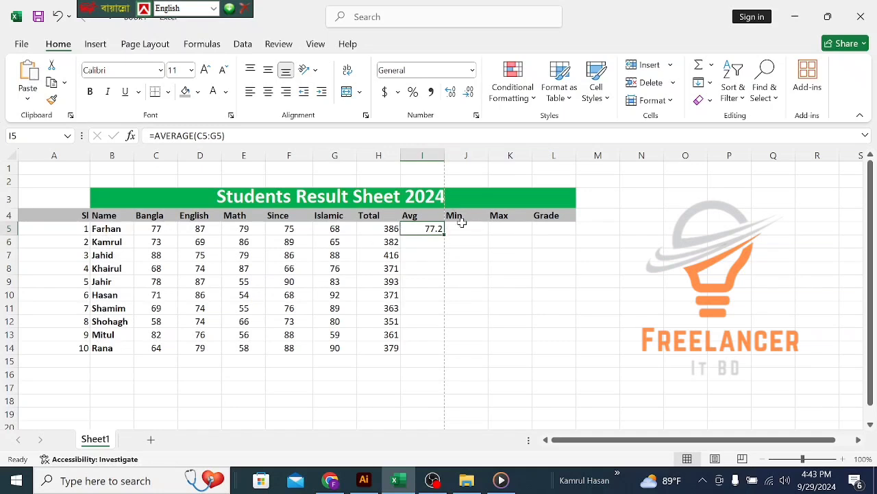
drag(444, 234, 439, 350)
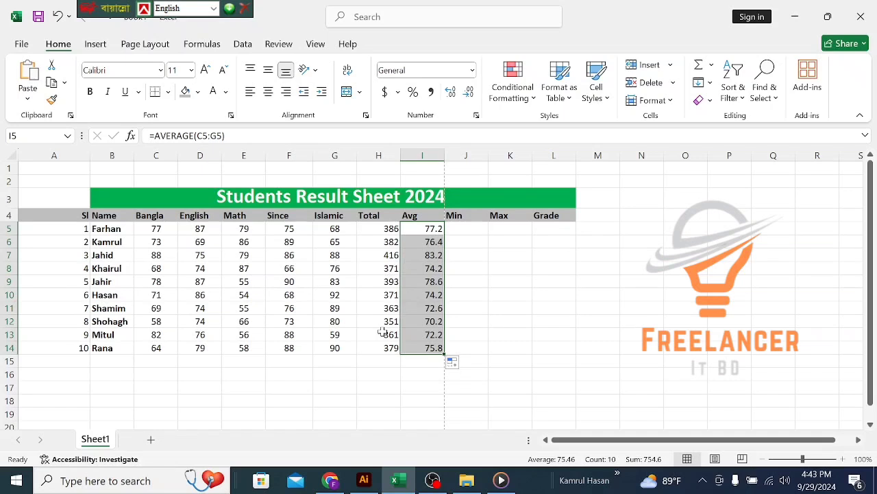
Step: Enter =MIN(C5:G5) in J5 and fill it down through J14
click(461, 230)
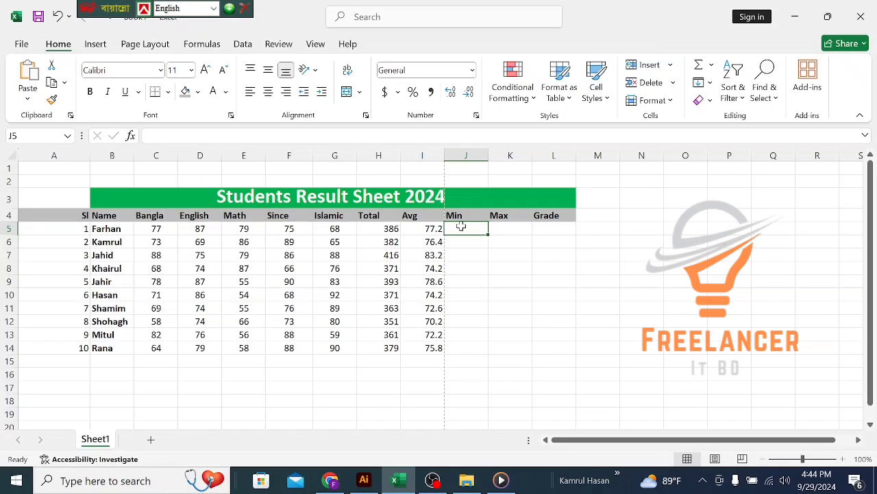
text(=min)
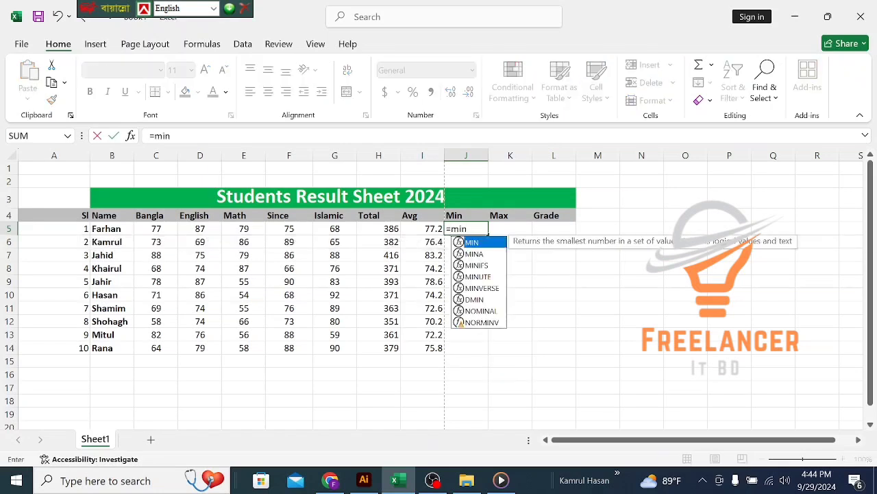
double_click(472, 243)
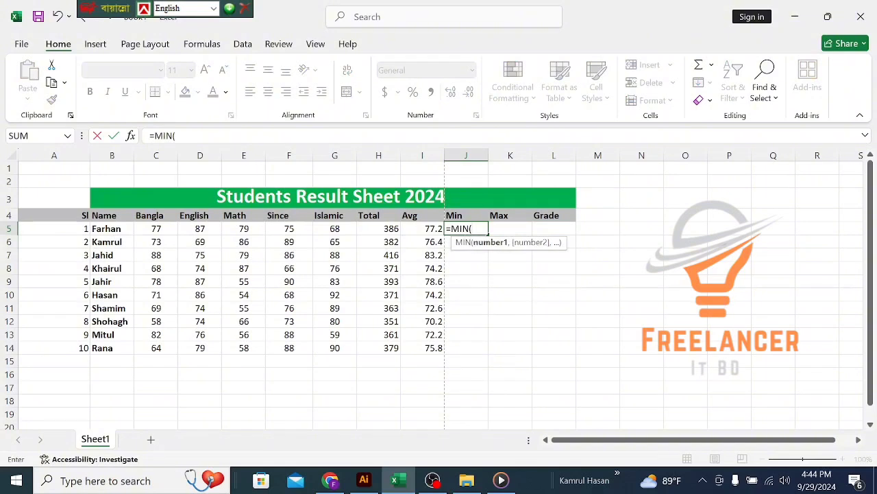
drag(155, 228, 337, 230)
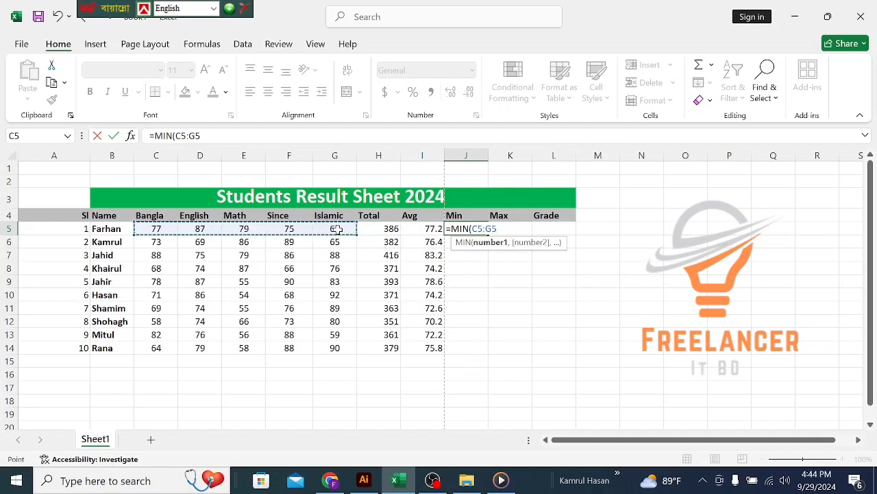
text())
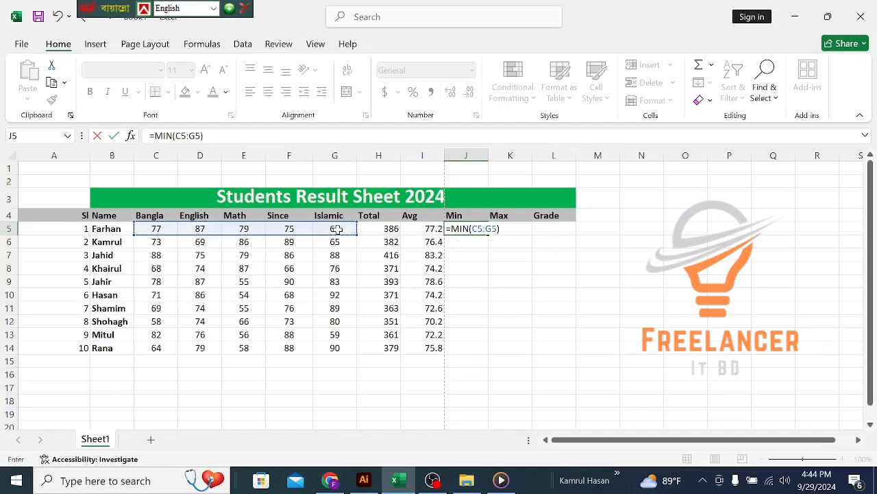
key(Return)
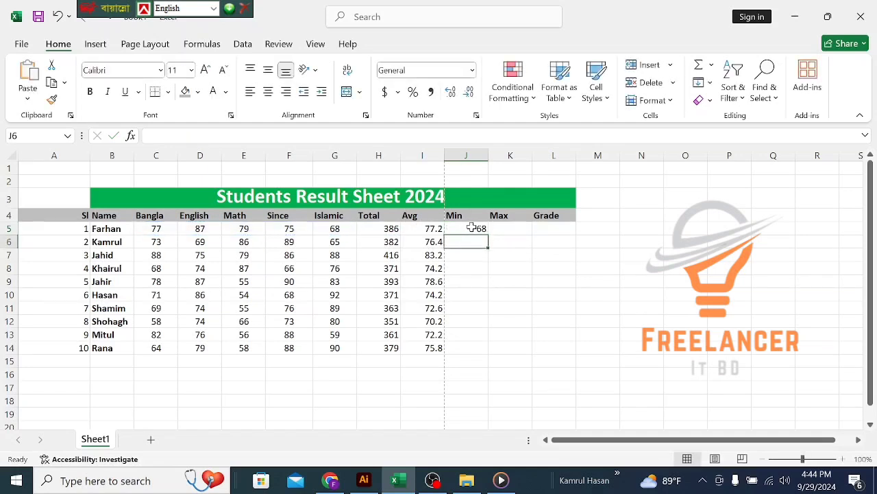
click(471, 227)
drag(487, 233, 487, 349)
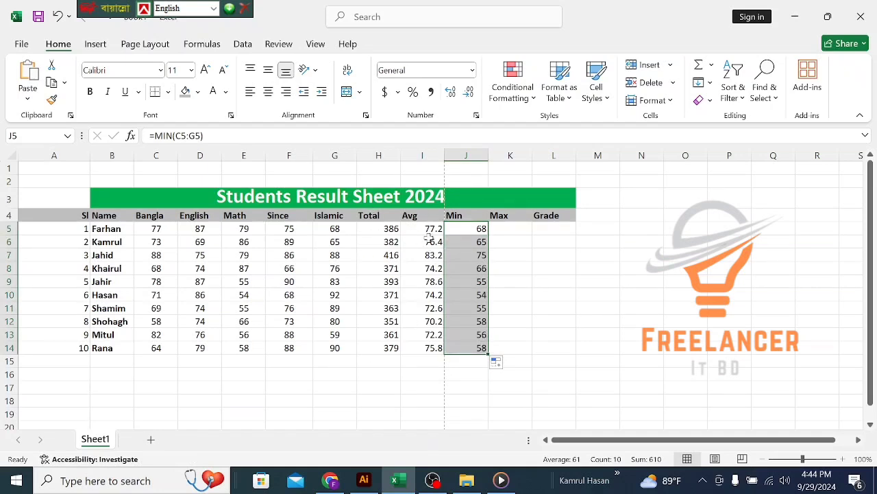
Step: Enter =MAX(C5:G5) in K5 and fill it down through K14
click(501, 226)
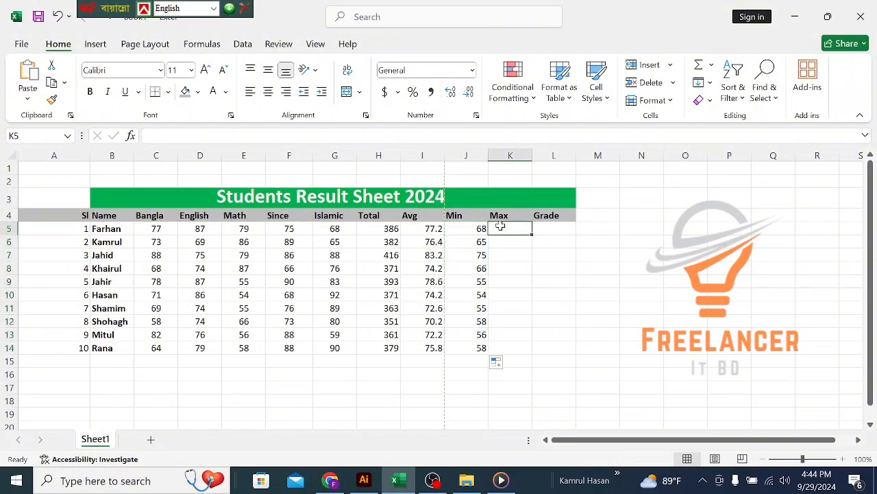
text(=)
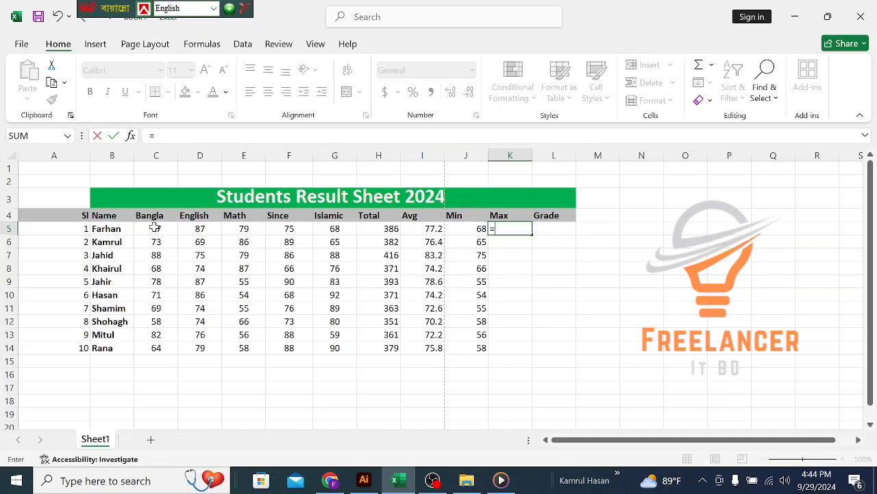
text(max)
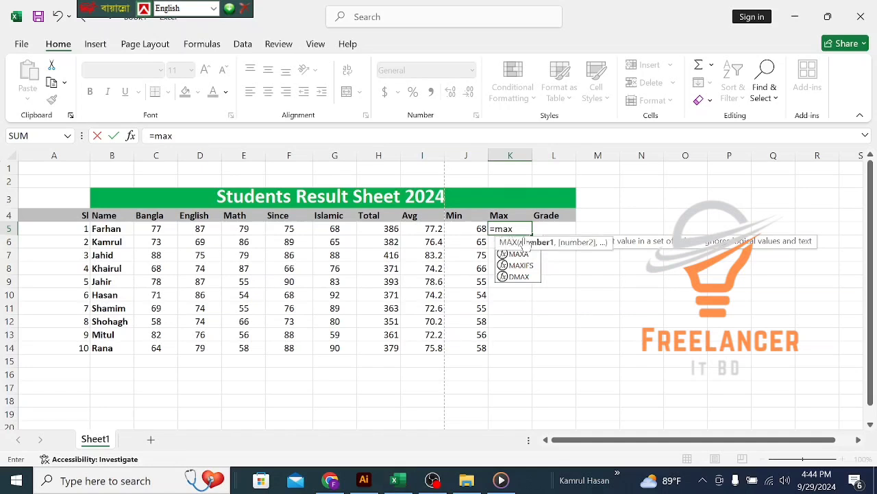
double_click(524, 243)
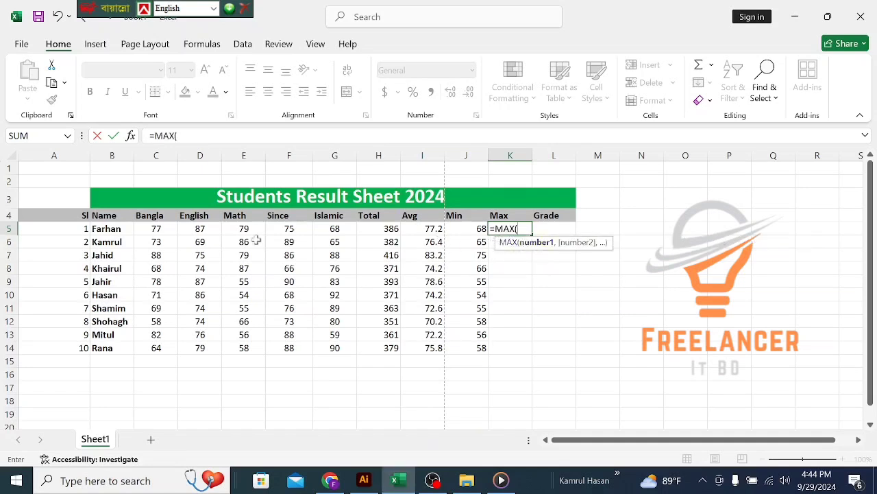
drag(154, 226, 331, 229)
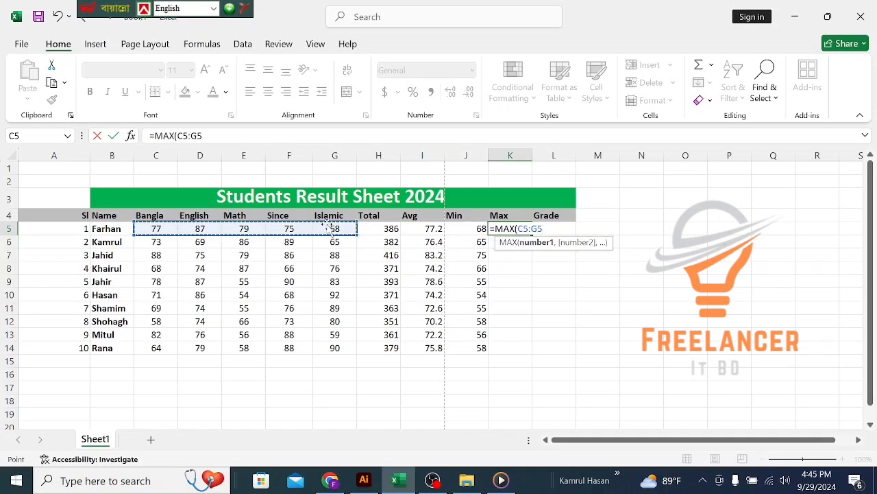
text())
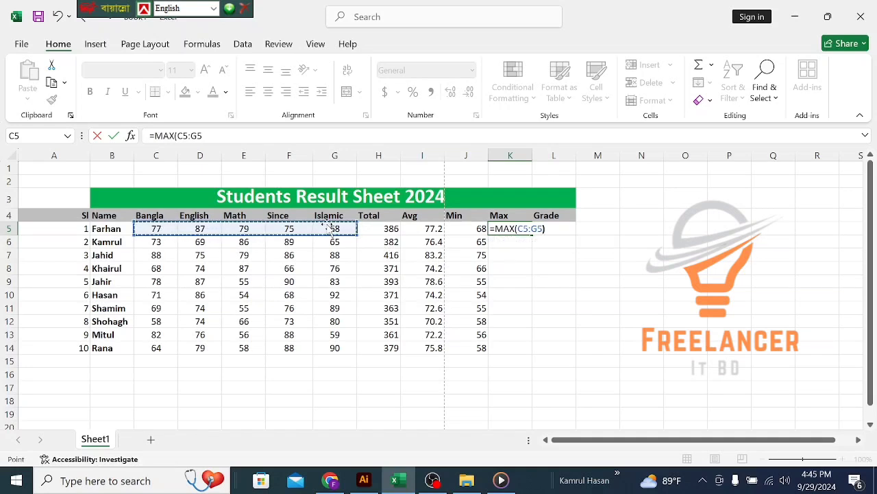
key(Return)
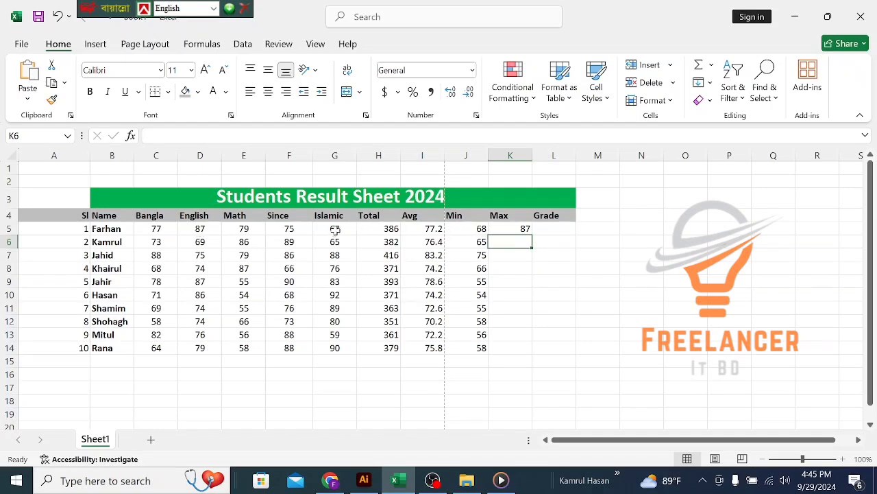
click(525, 229)
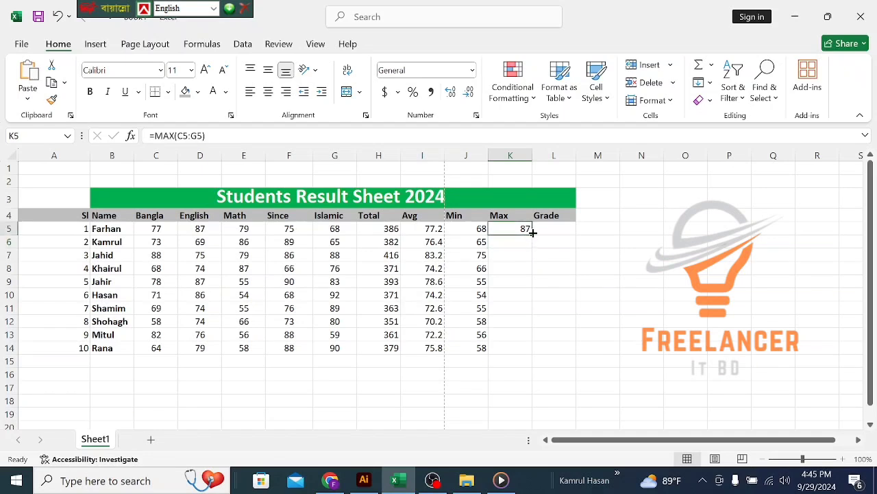
drag(532, 233, 535, 349)
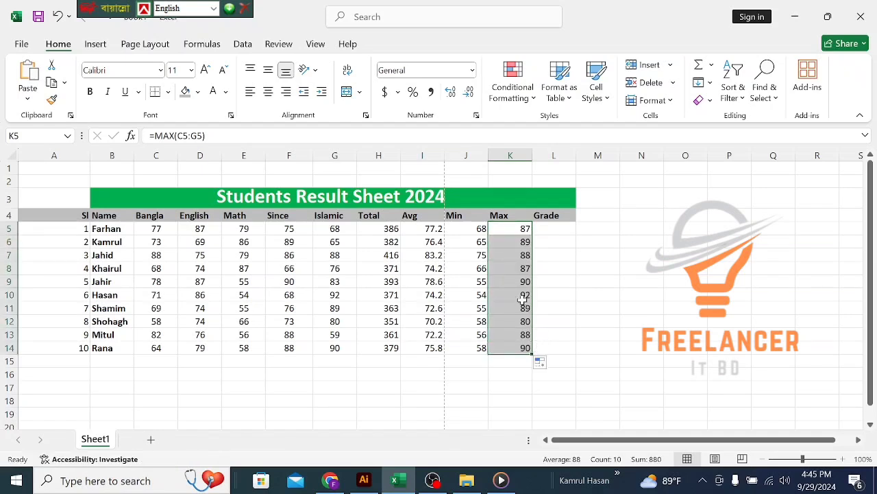
click(304, 376)
click(310, 399)
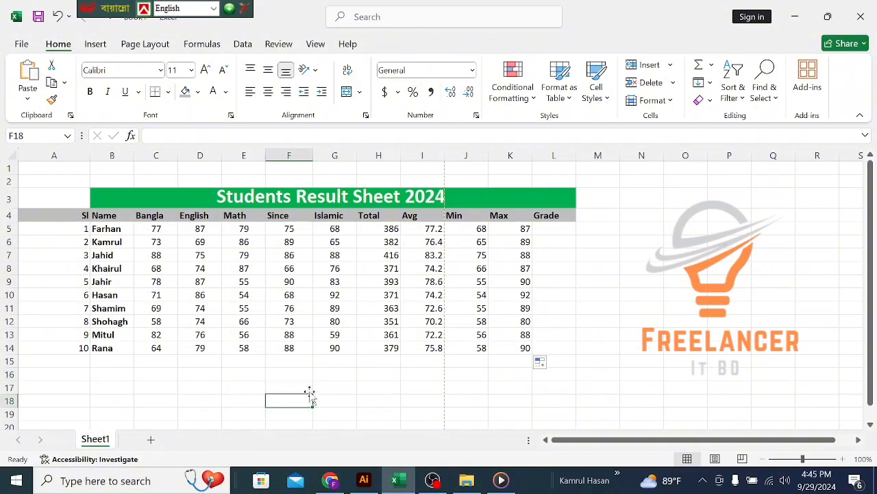
click(289, 372)
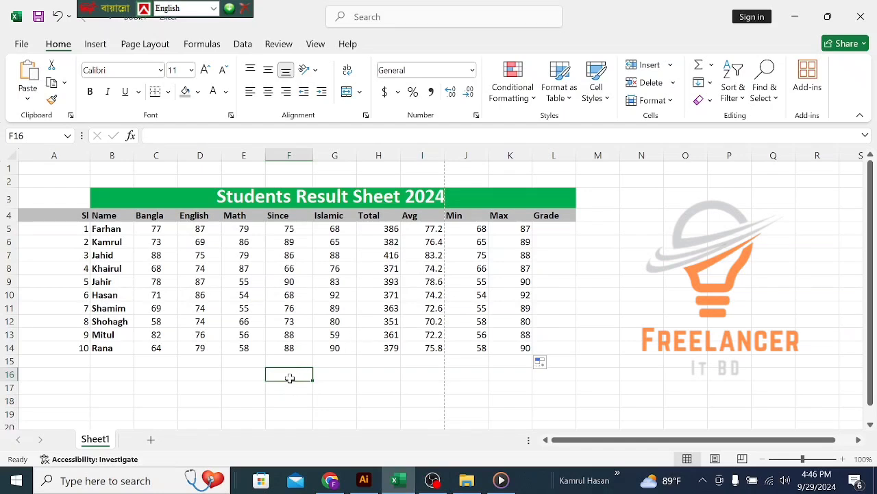
Step: Type the rank labels 1st, 2nd and 3rd into F16, F17 and F18
text(1st)
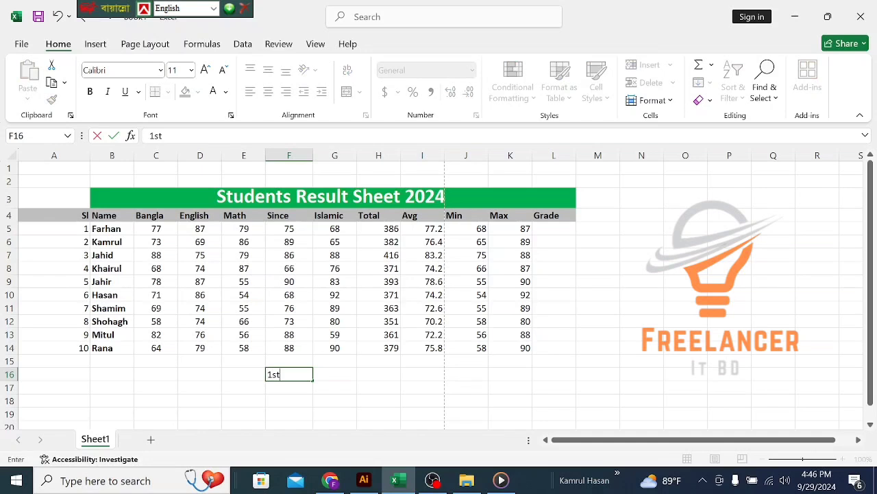
key(Return)
text(2)
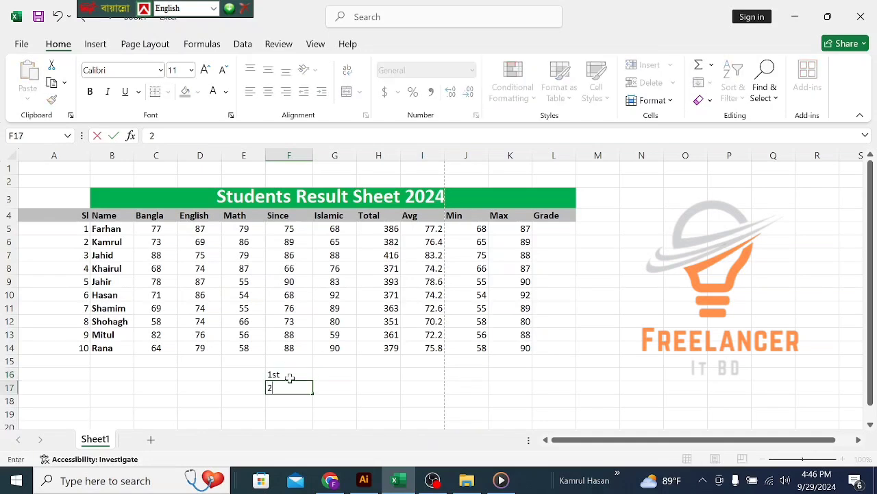
text(nd)
key(Return)
text(3)
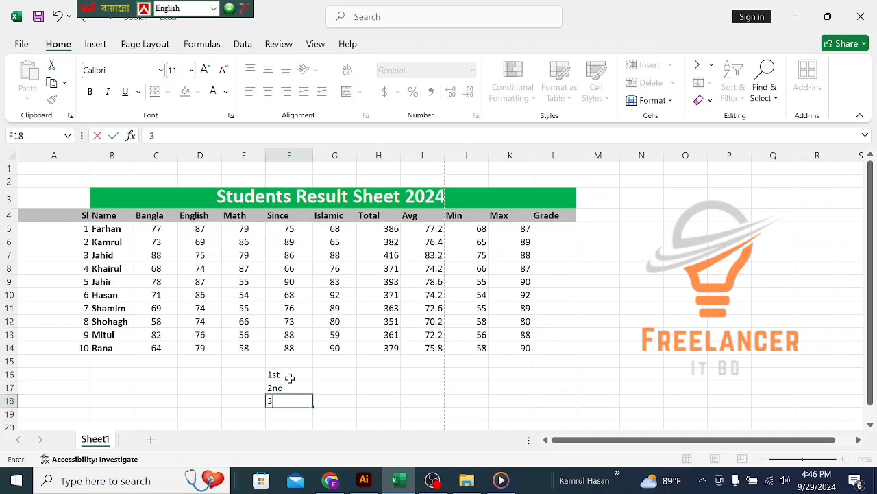
text(rd)
key(Return)
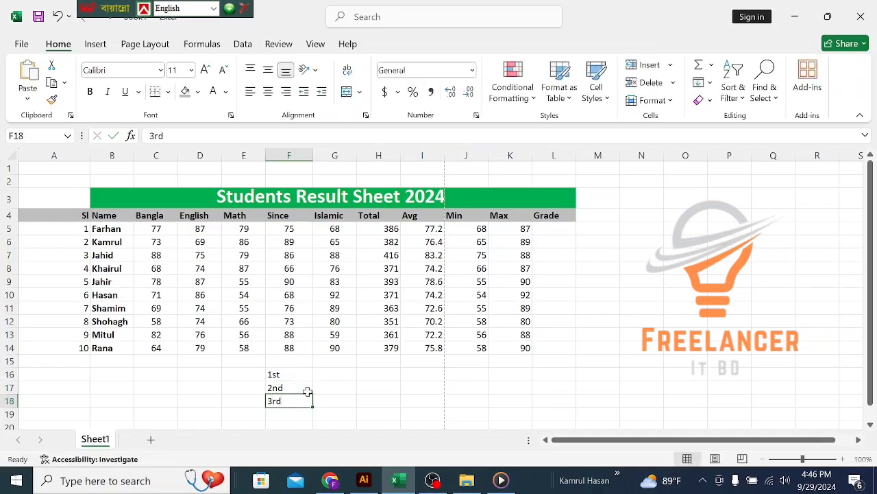
click(322, 375)
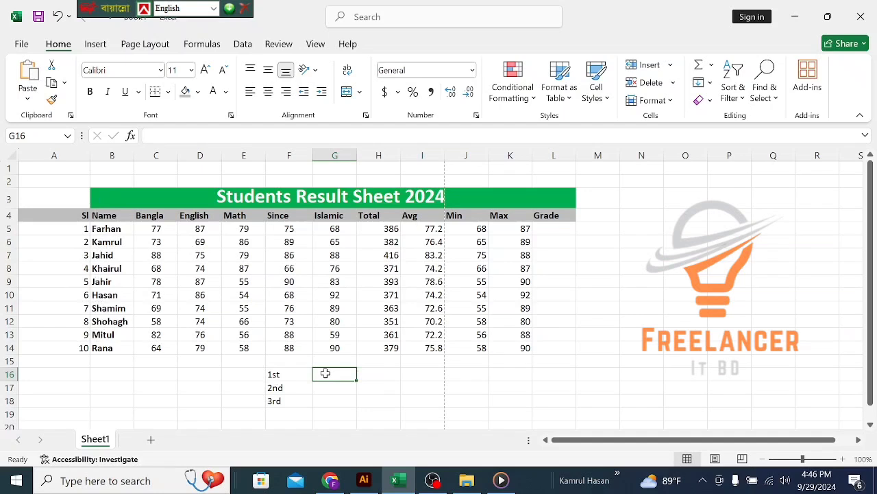
Step: Enter =LARGE(H5:H14,1) in G16 to show the top total, 416
text(=)
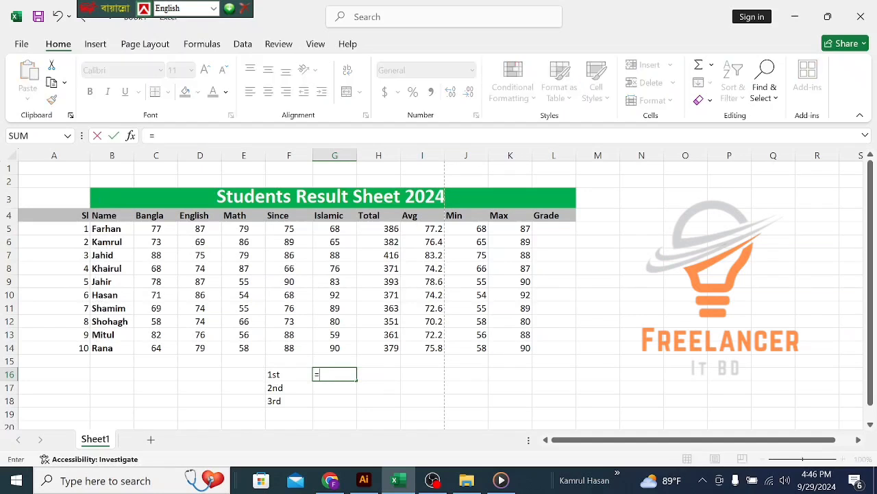
text(lar)
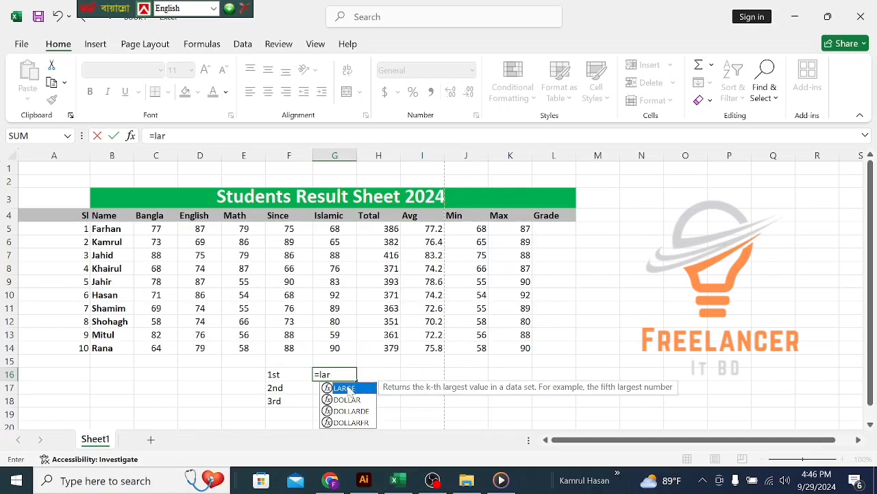
double_click(350, 389)
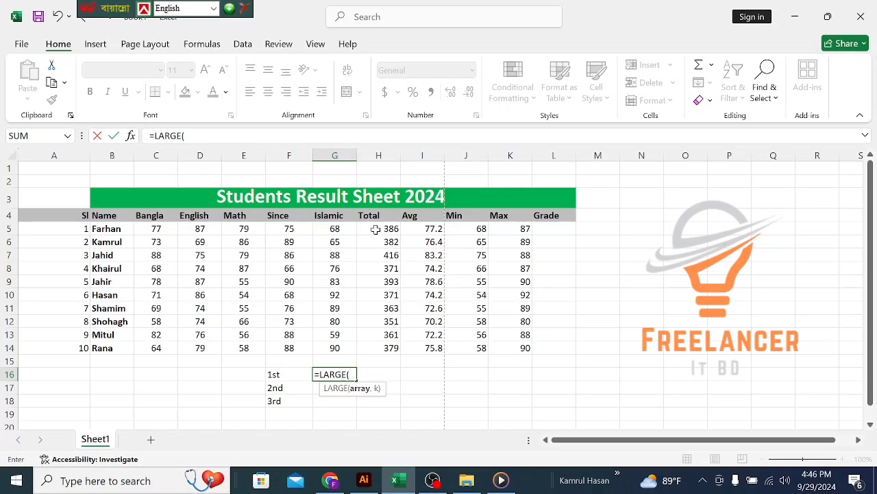
drag(377, 227, 381, 358)
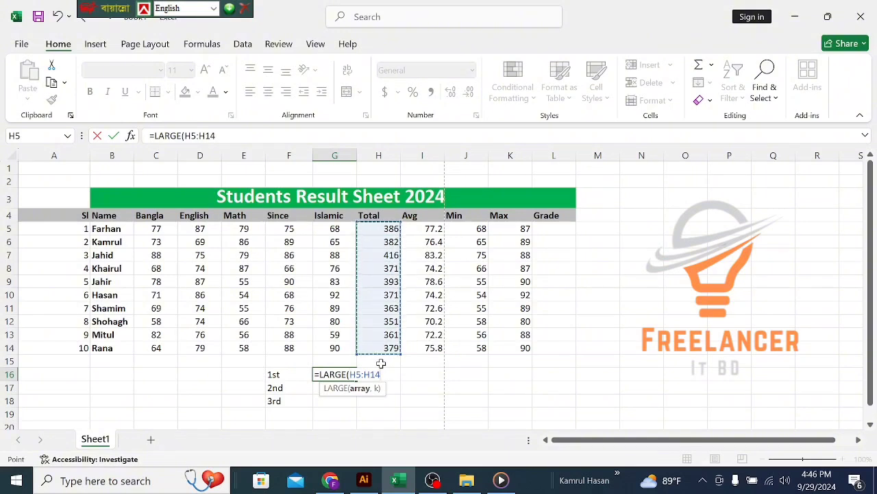
text(,)
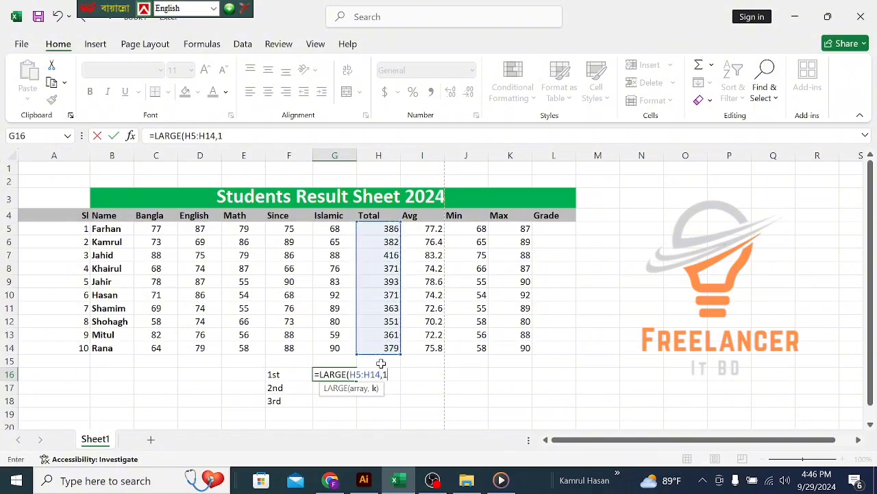
text(1))
key(Return)
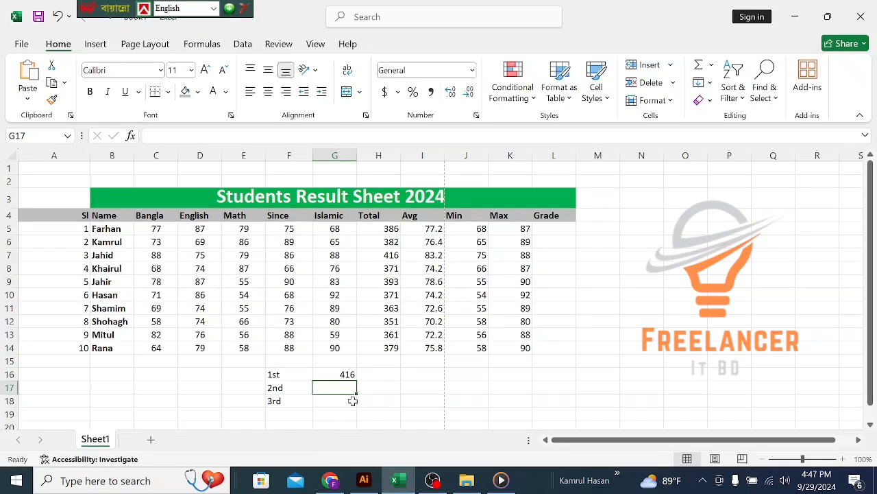
Step: Give cells E16:H16 a yellow fill and bold text
drag(254, 370, 366, 376)
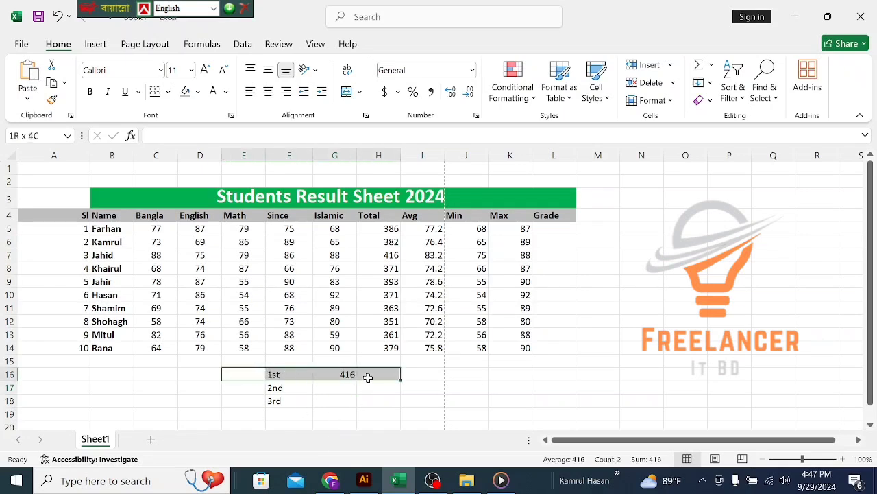
click(198, 91)
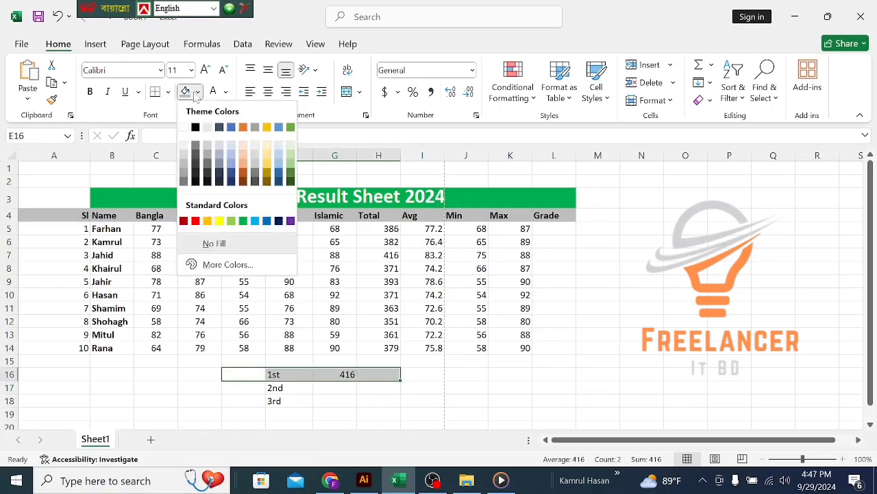
click(219, 220)
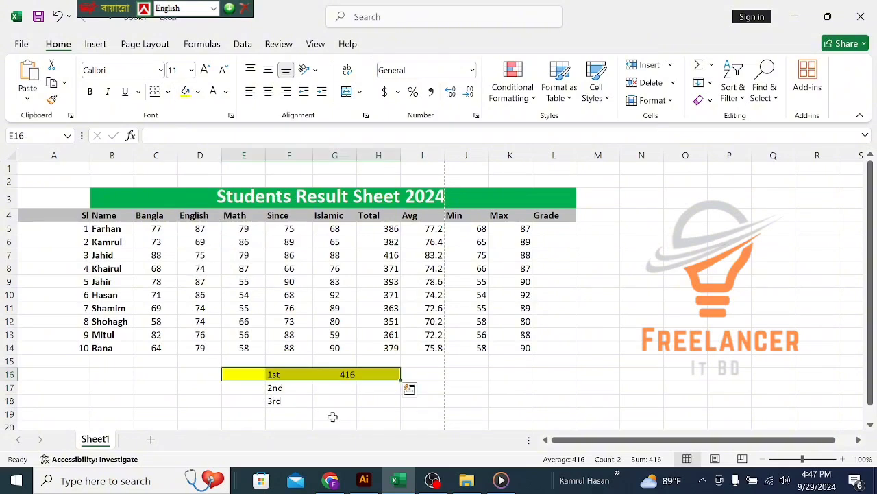
click(89, 91)
click(301, 388)
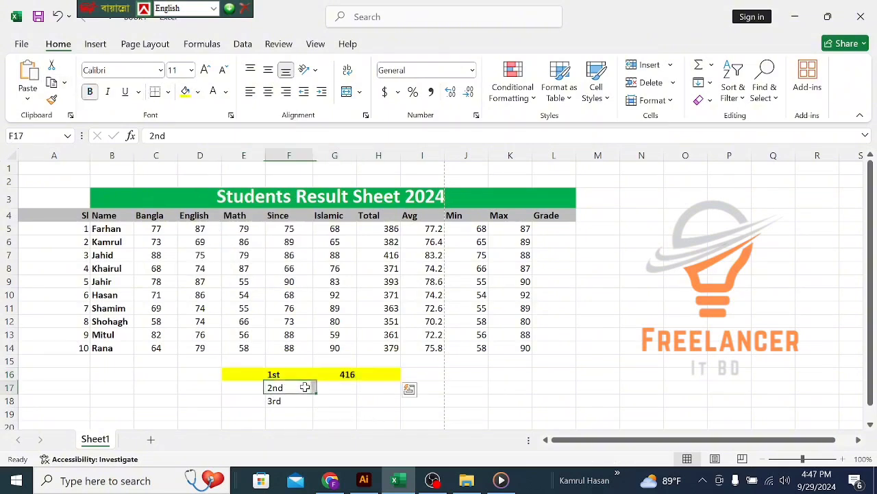
click(341, 388)
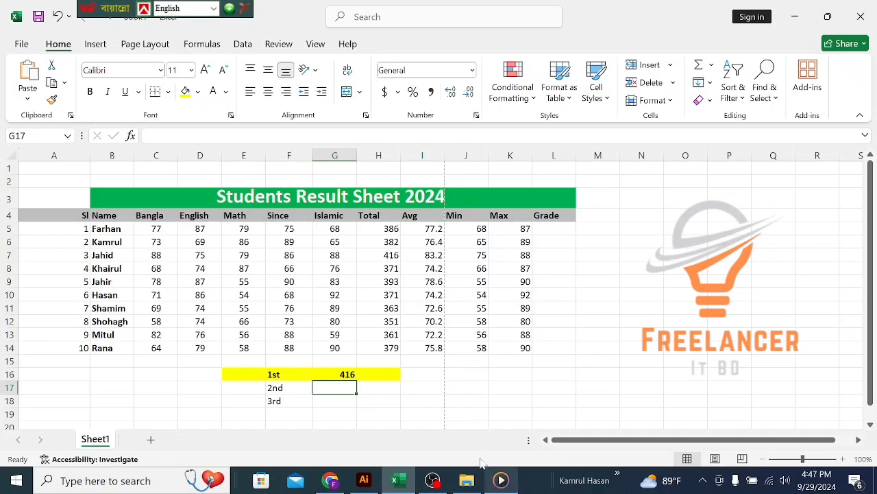
Step: Enter =LARGE(H5:H14,2) in G17 to show the second-highest total, 393
text(=)
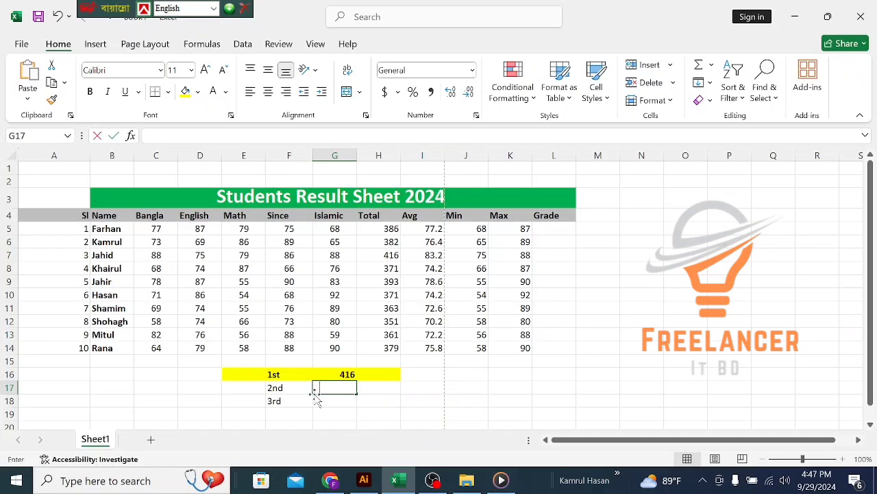
text(lar)
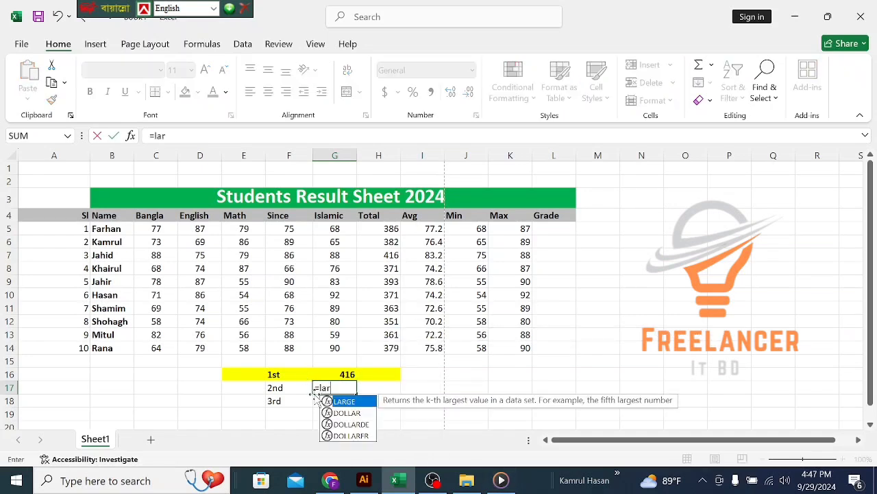
double_click(349, 402)
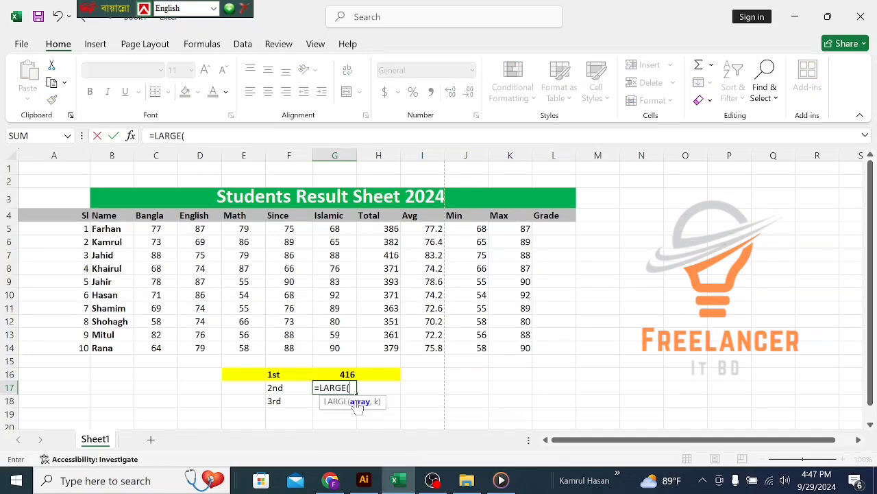
drag(389, 228, 395, 345)
text(,2))
key(Return)
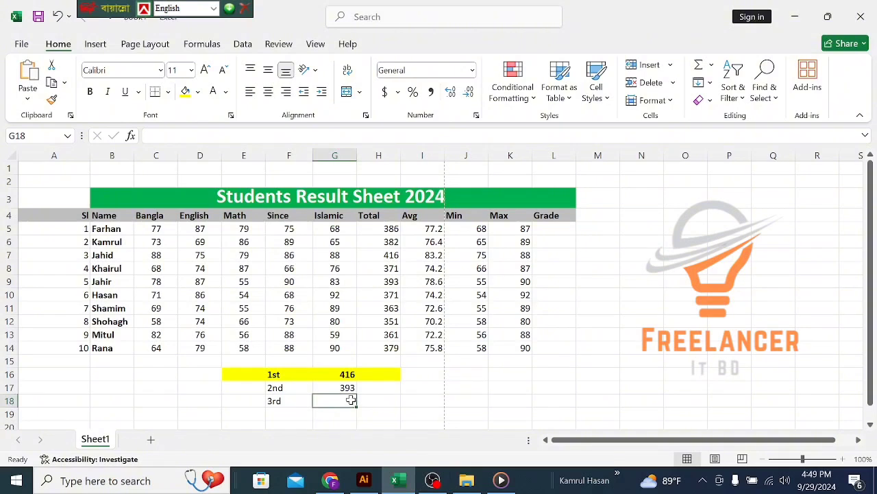
Step: Enter =LARGE(H5:H14,3) in G18 to show the third-highest total, 386
text(=lar)
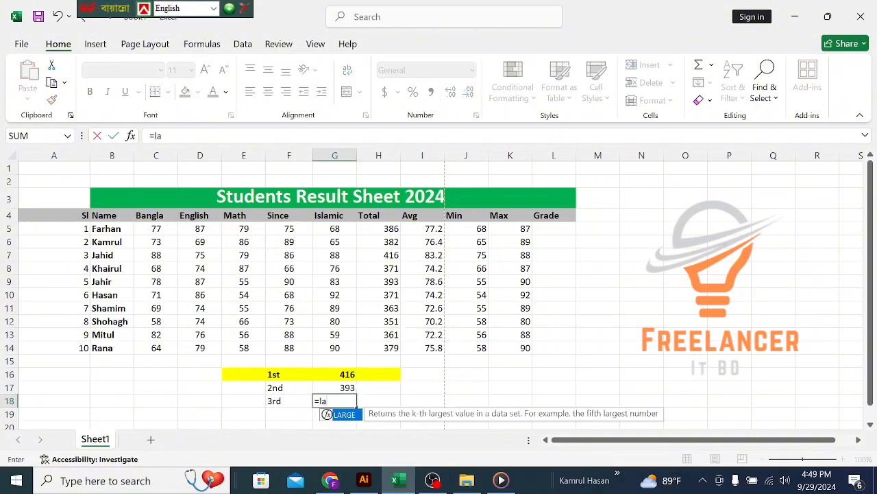
double_click(346, 416)
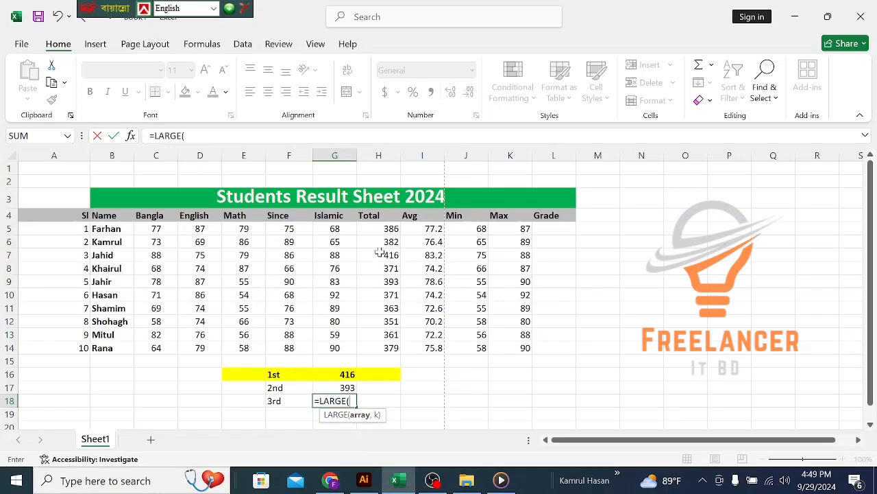
drag(388, 229, 388, 346)
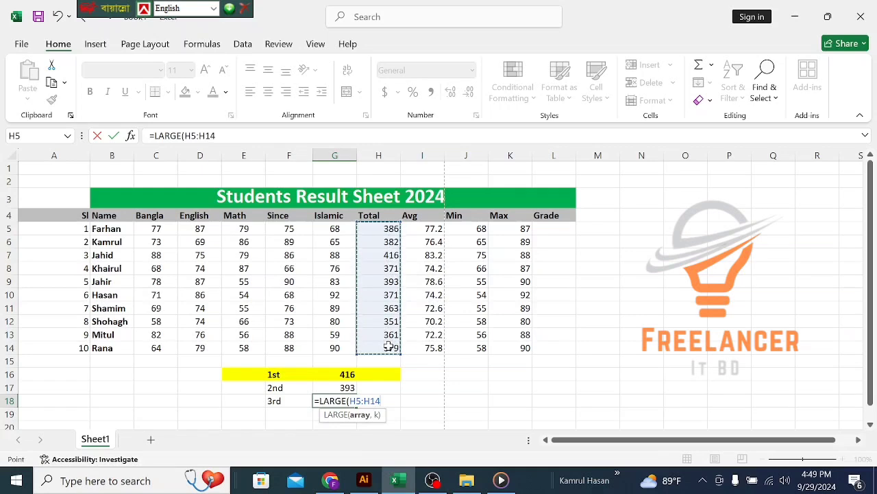
text(,)
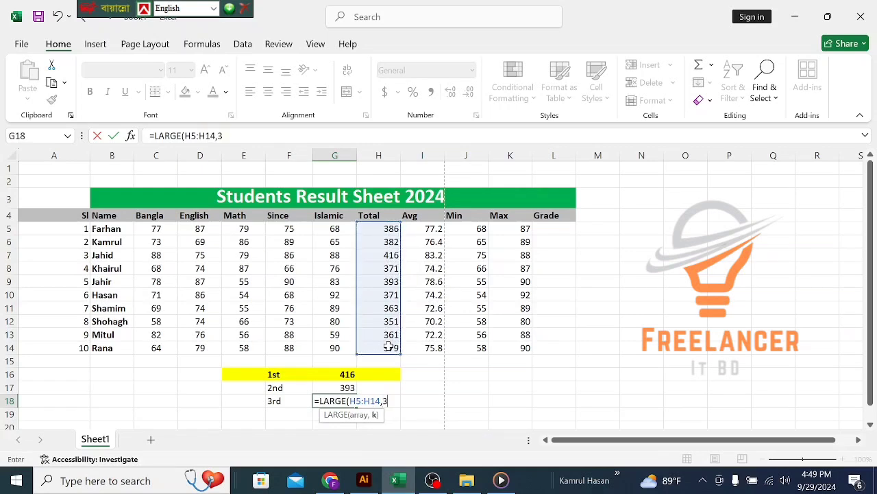
text(3))
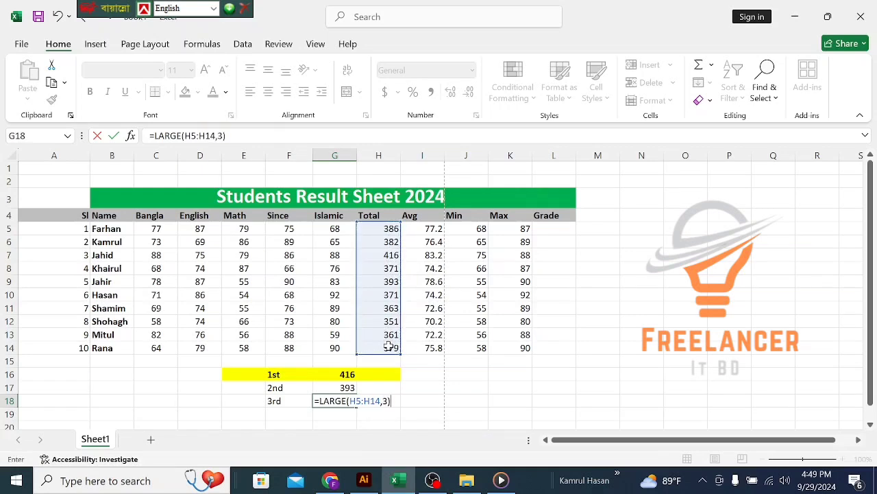
key(Return)
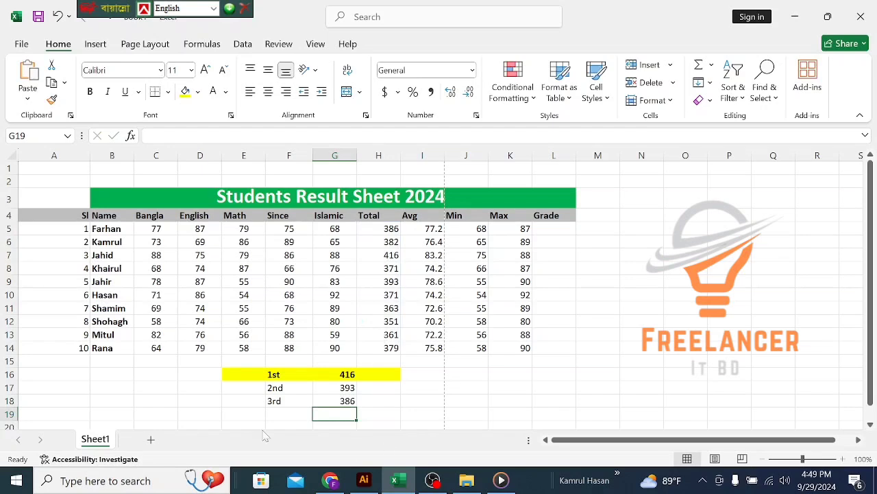
Step: Apply bold to cells E17:H18 holding the 2nd and 3rd rankings
drag(265, 387, 351, 402)
drag(238, 387, 398, 400)
click(89, 91)
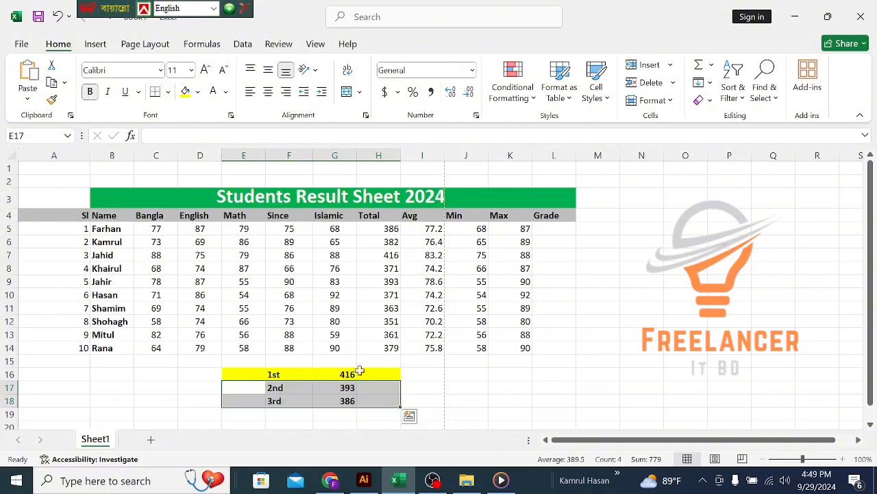
click(469, 394)
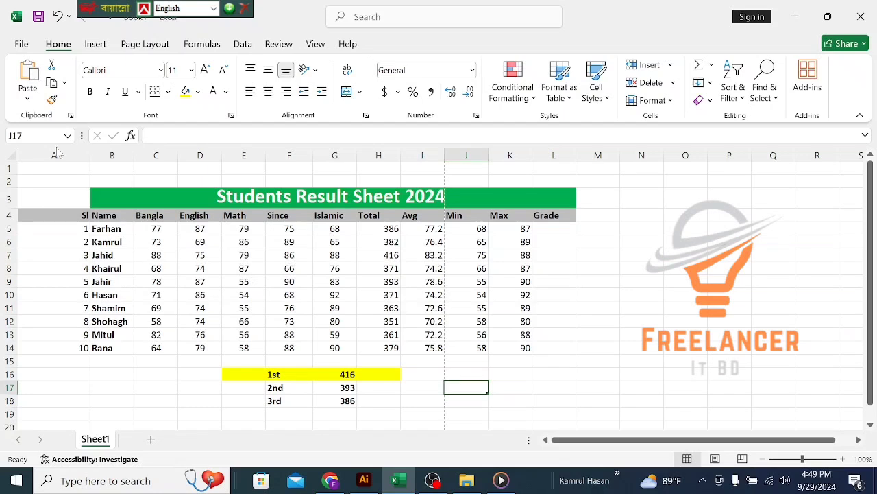
click(21, 45)
click(39, 313)
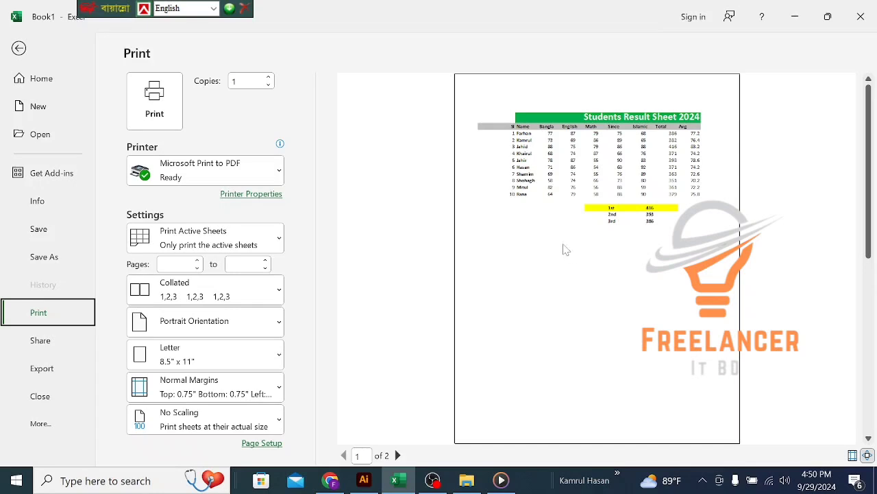
click(20, 49)
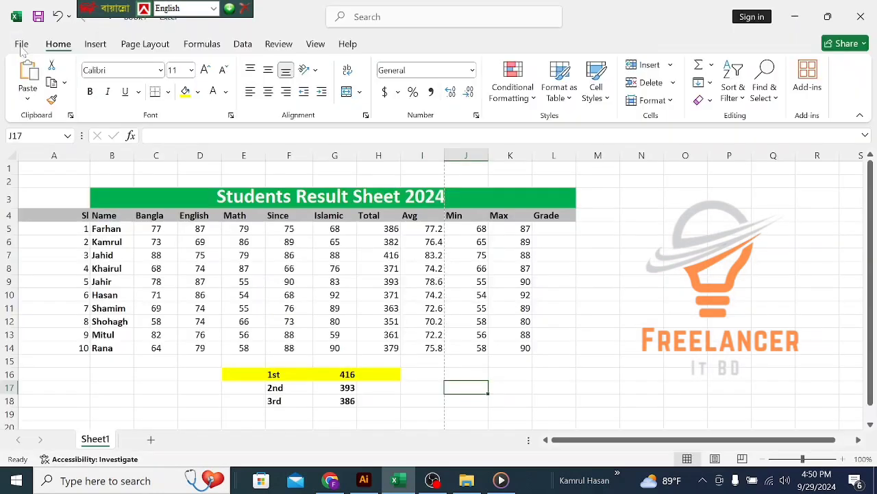